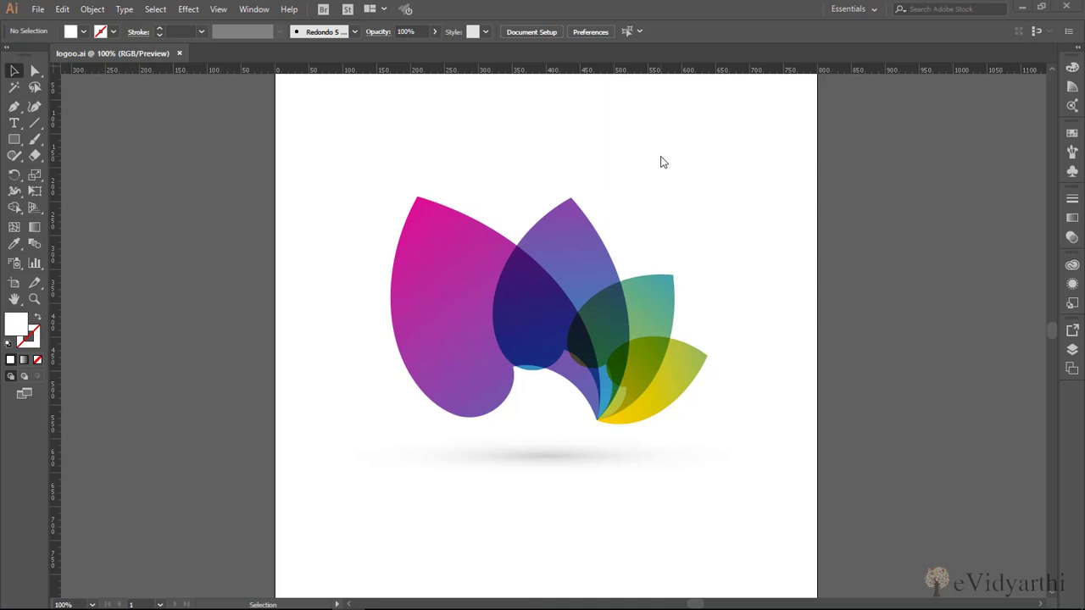
# Float the Layers panel on its own, collapse the other group, and stretch it taller, showing Layer 1
pyautogui.click(1070, 349)
pyautogui.moveTo(953, 327); pyautogui.dragTo(854, 141)
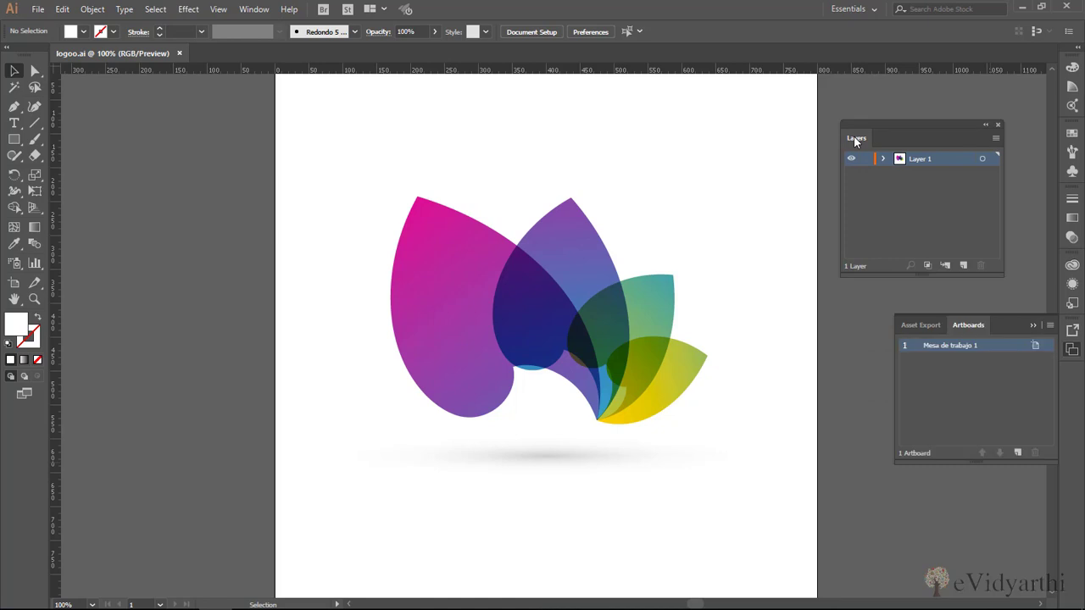
pyautogui.click(1033, 324)
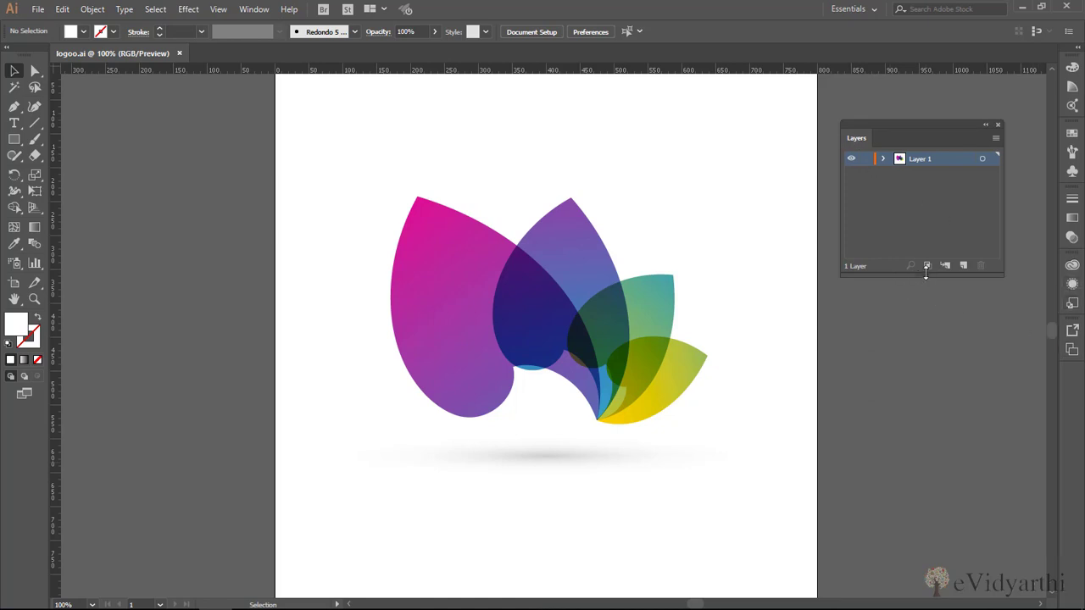
pyautogui.moveTo(925, 273); pyautogui.dragTo(930, 442)
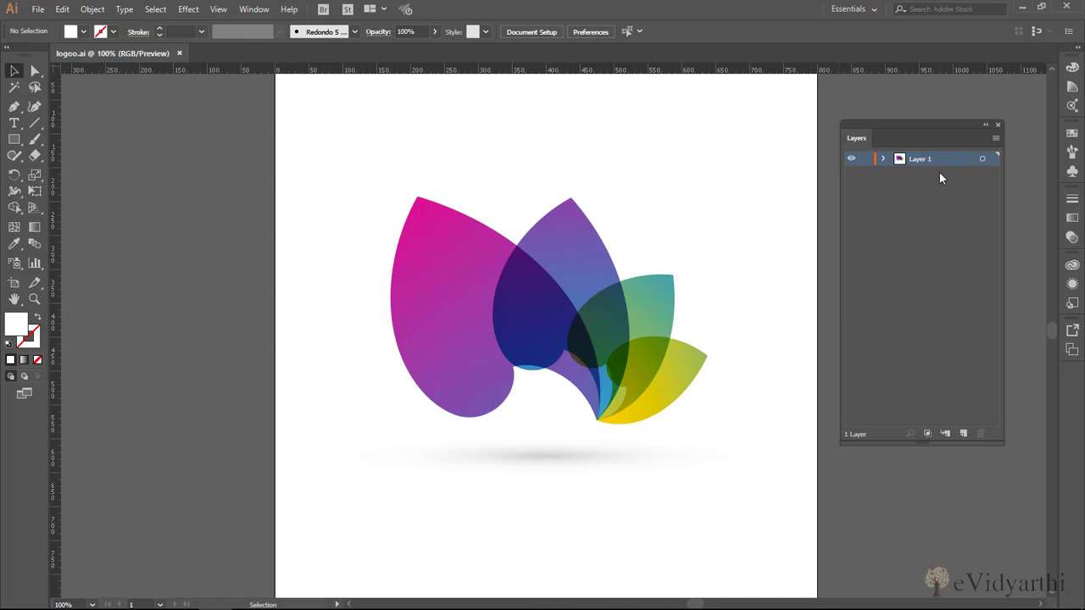
# Add four new empty layers, Layer 2 through Layer 5, above Layer 1
pyautogui.click(962, 436)
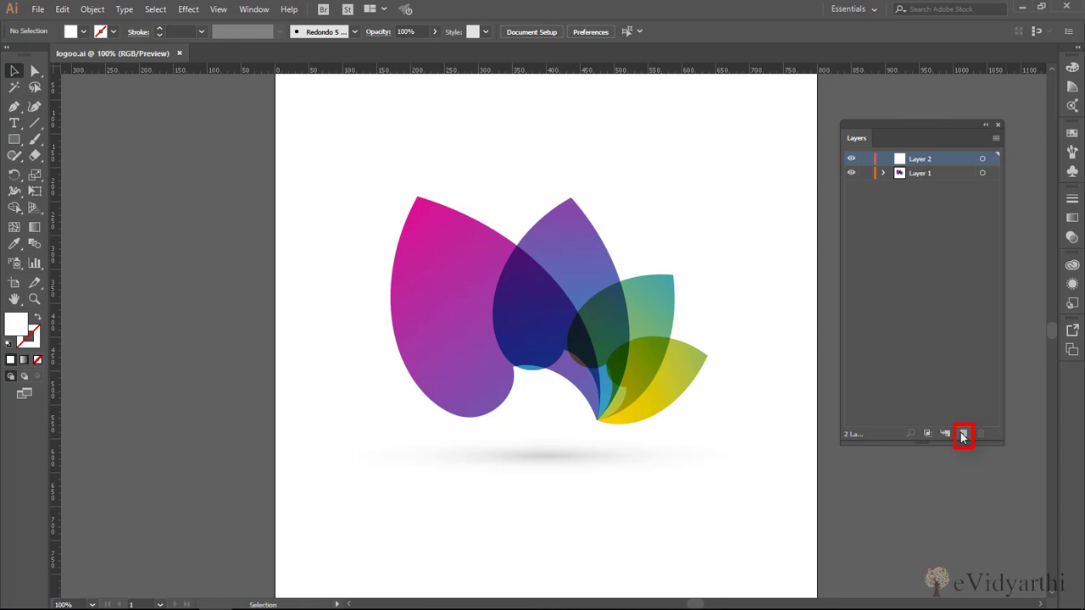
pyautogui.click(963, 436)
pyautogui.click(963, 437)
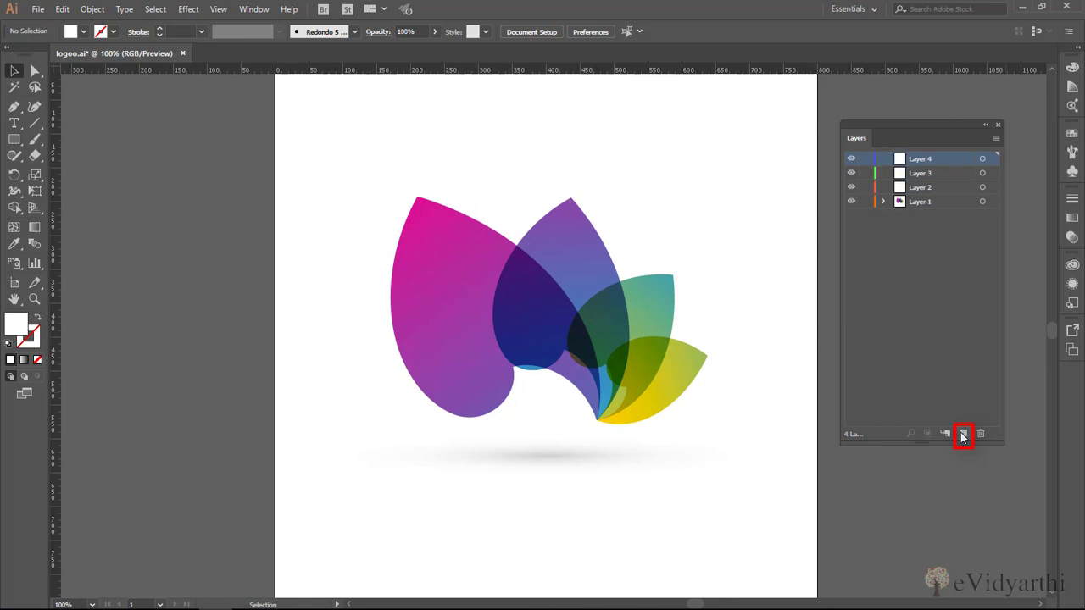
pyautogui.click(963, 437)
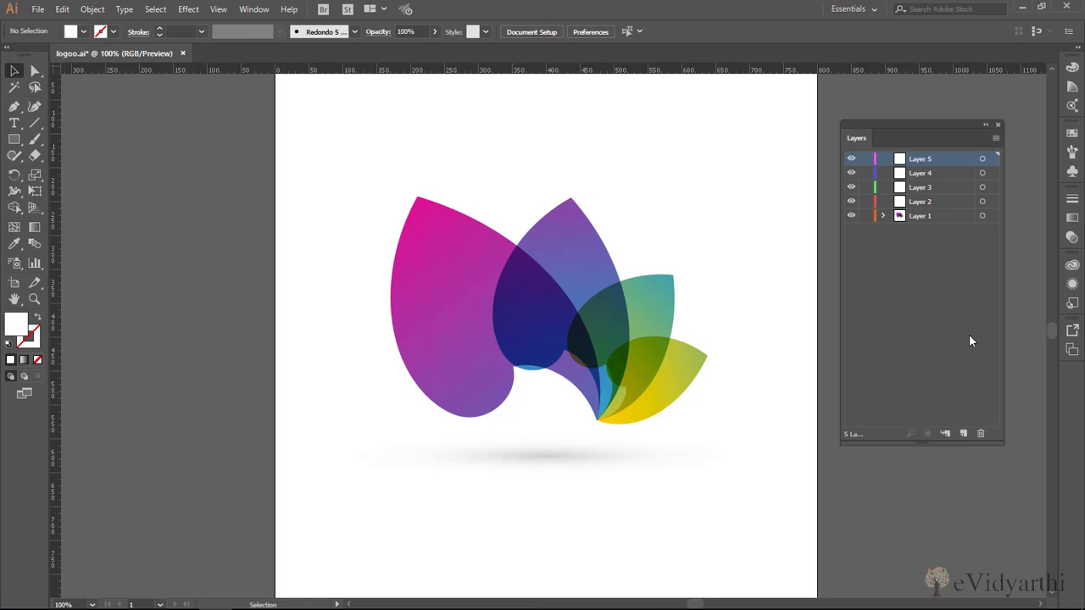
# Rename Layer 1 to 'Shadow' and Layer 2 to 'Petal 1'
pyautogui.click(957, 215)
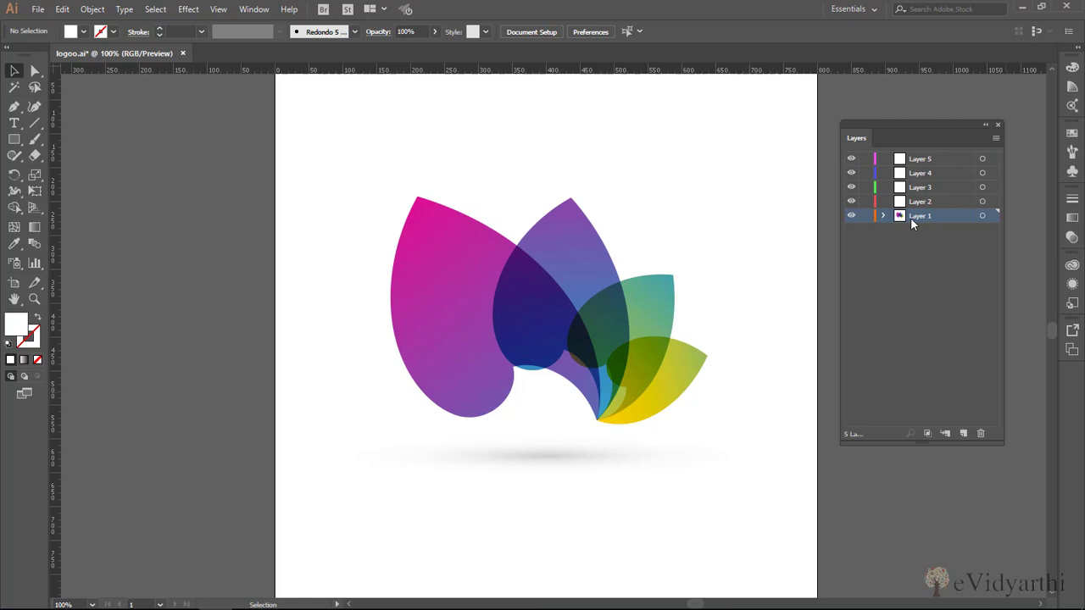
pyautogui.doubleClick(918, 216)
pyautogui.write('Shadow')
pyautogui.doubleClick(927, 202)
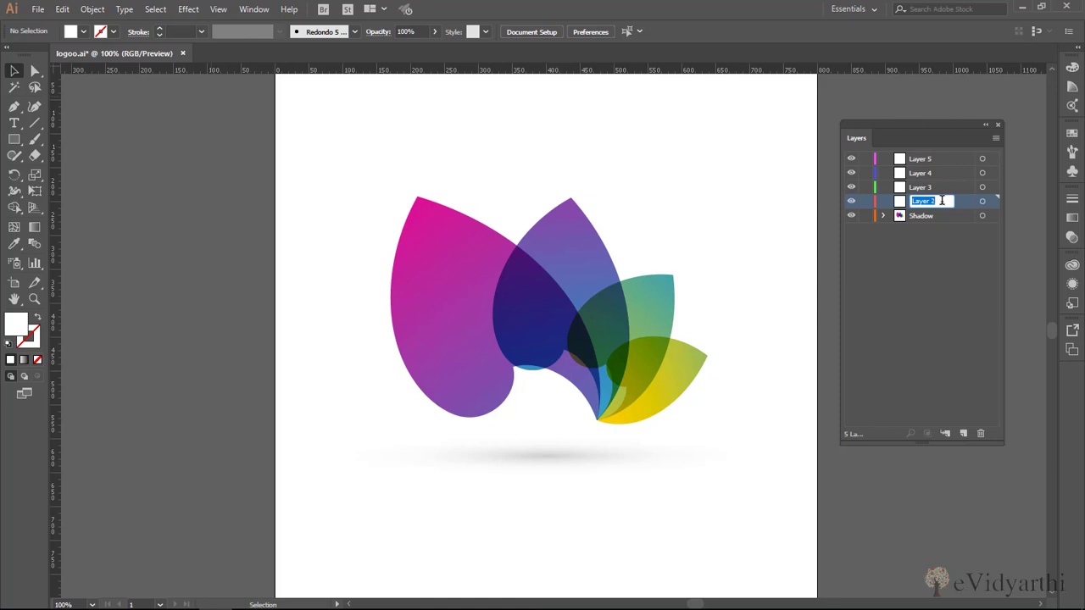
pyautogui.write('Petal 1')
# Rename Layers 3, 4 and 5 to 'Petal 2', 'Petal 3' and 'Petal 4'
pyautogui.doubleClick(941, 187)
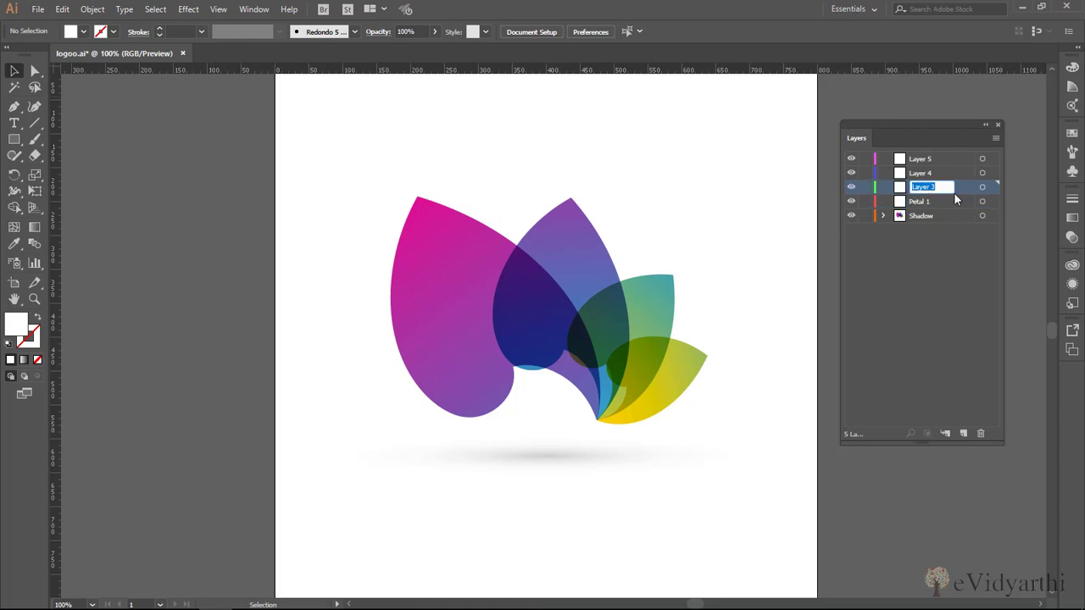
pyautogui.write('Petal 2')
pyautogui.doubleClick(923, 172)
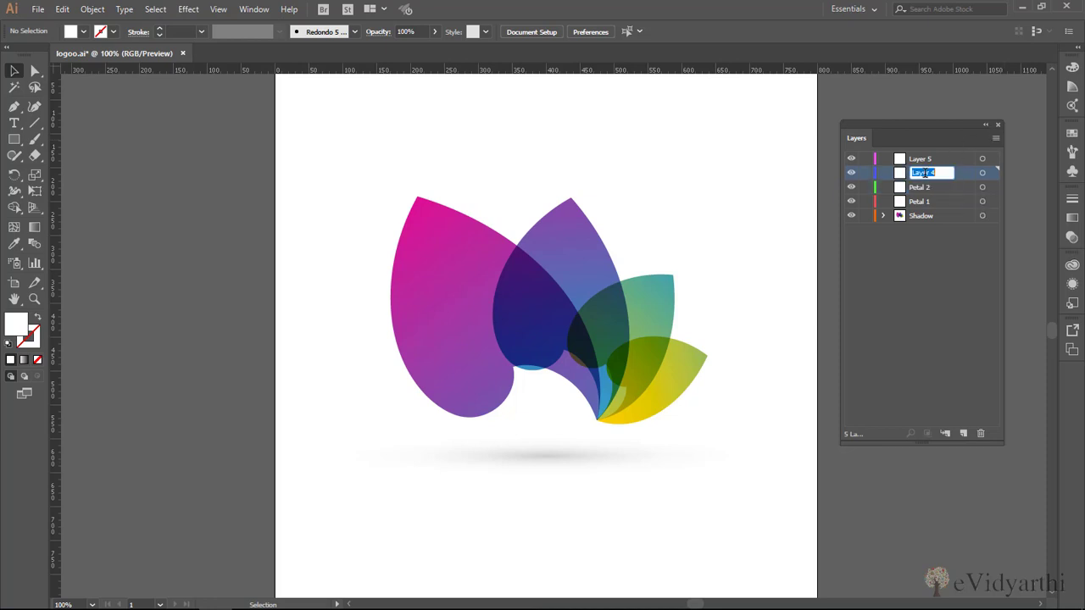
pyautogui.write('Petal 3')
pyautogui.doubleClick(924, 159)
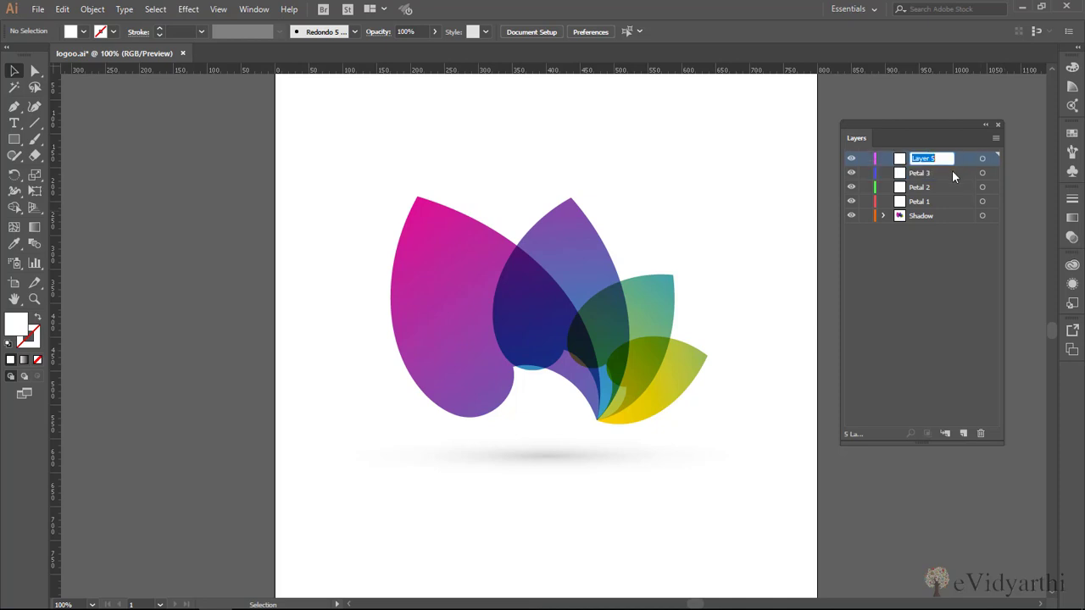
pyautogui.write('Petal 4')
pyautogui.click(967, 284)
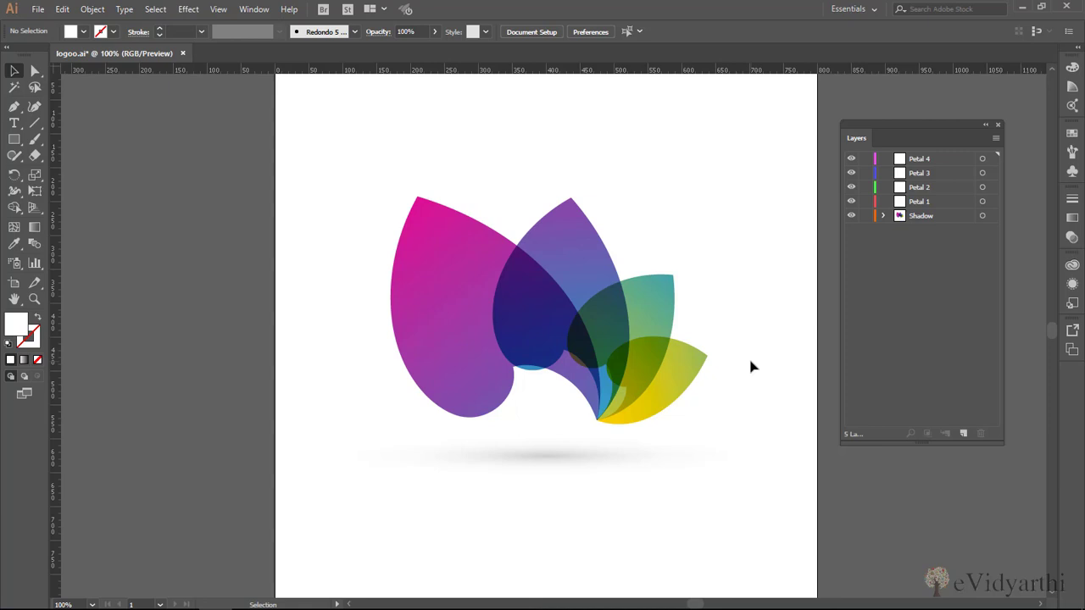
# Open Options for the Shadow layer from the panel menu, showing its custom orange colour
pyautogui.click(946, 215)
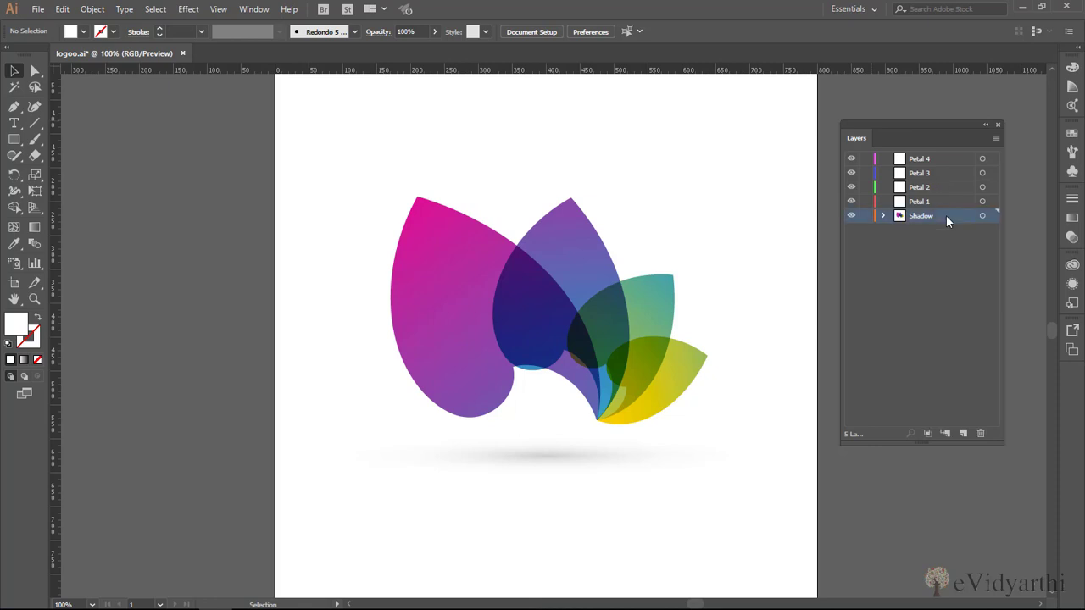
pyautogui.click(996, 140)
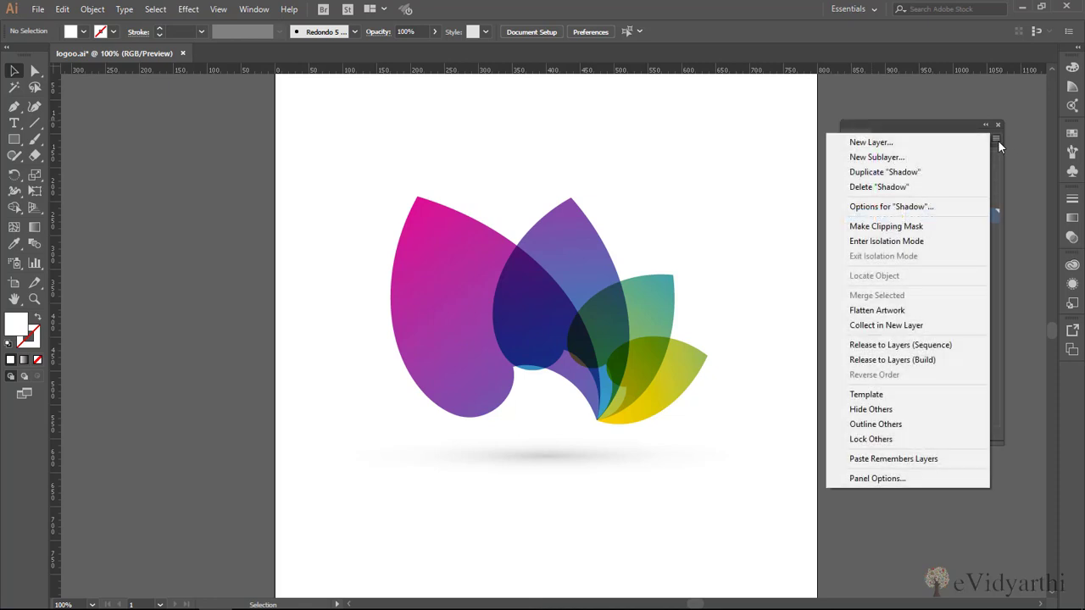
pyautogui.click(876, 207)
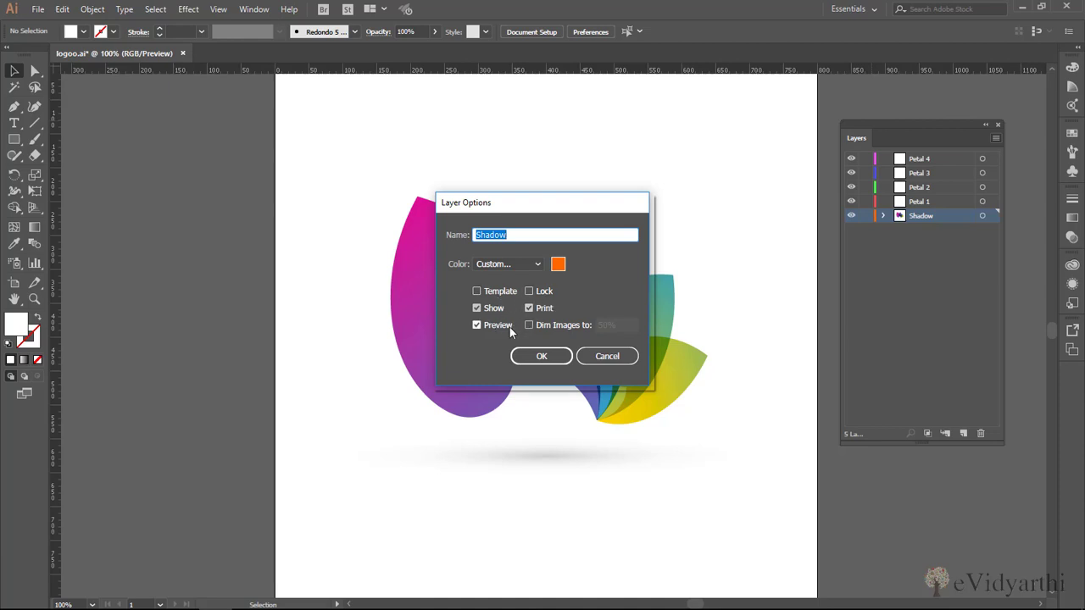
pyautogui.click(539, 360)
# Reopen the Shadow layer's options and change its colour from custom orange to Dark Blue
pyautogui.click(539, 360)
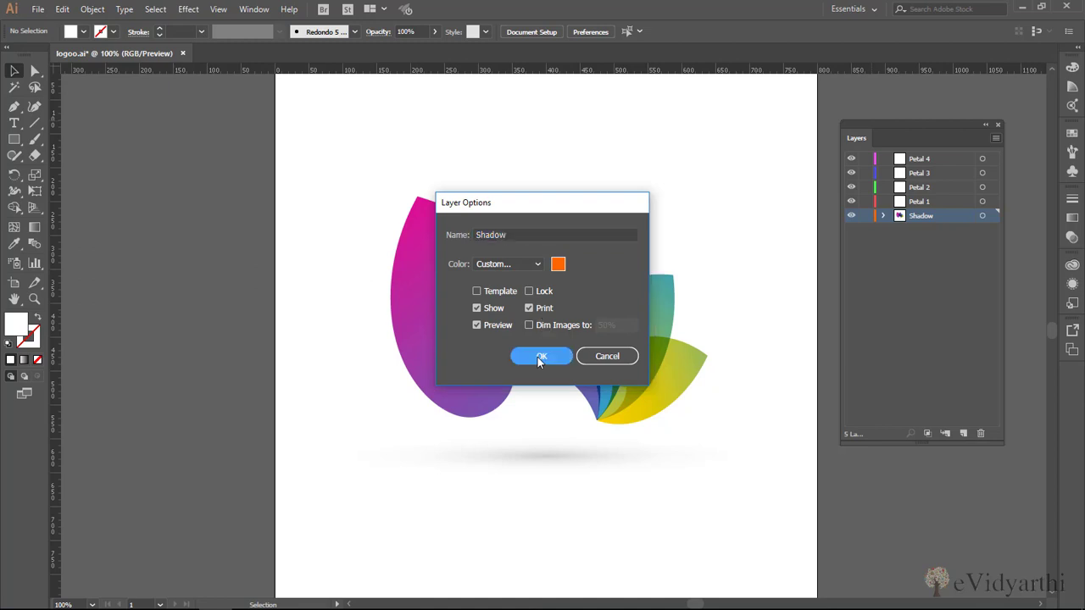
pyautogui.click(993, 138)
pyautogui.click(960, 207)
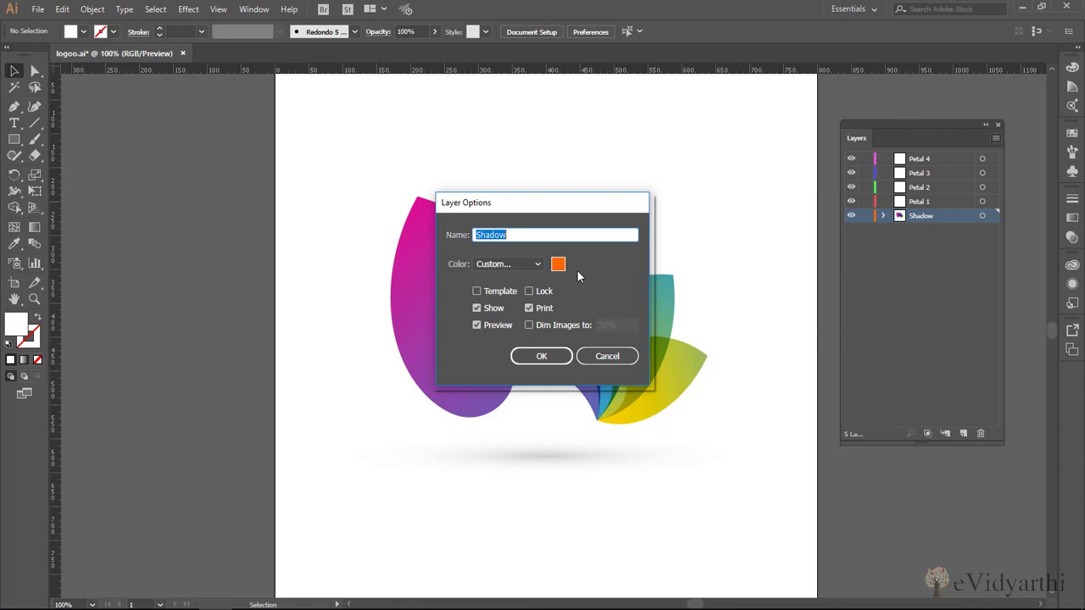
pyautogui.click(555, 266)
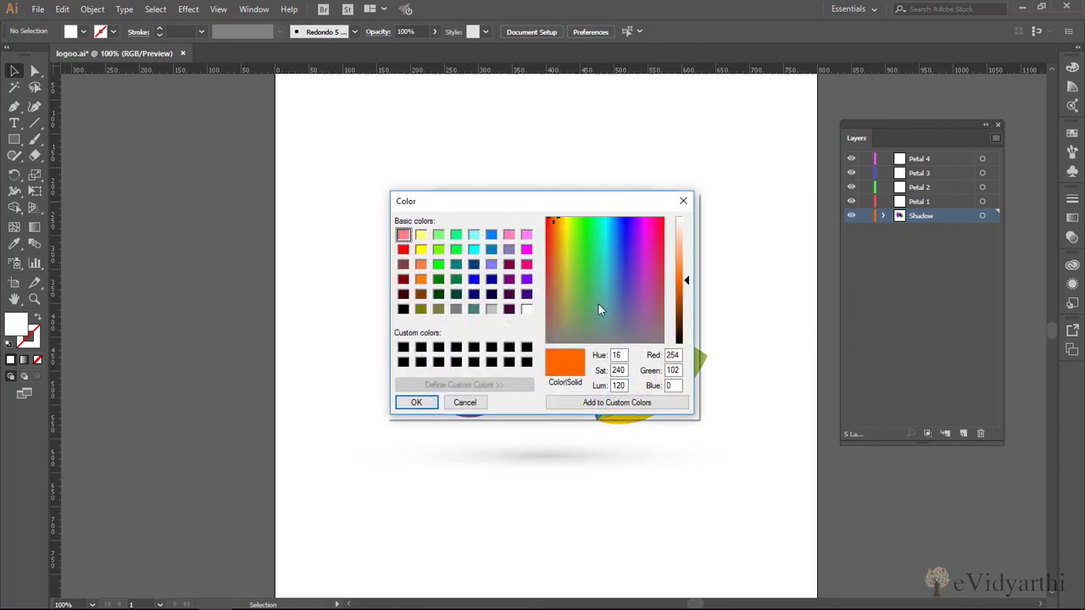
pyautogui.click(682, 203)
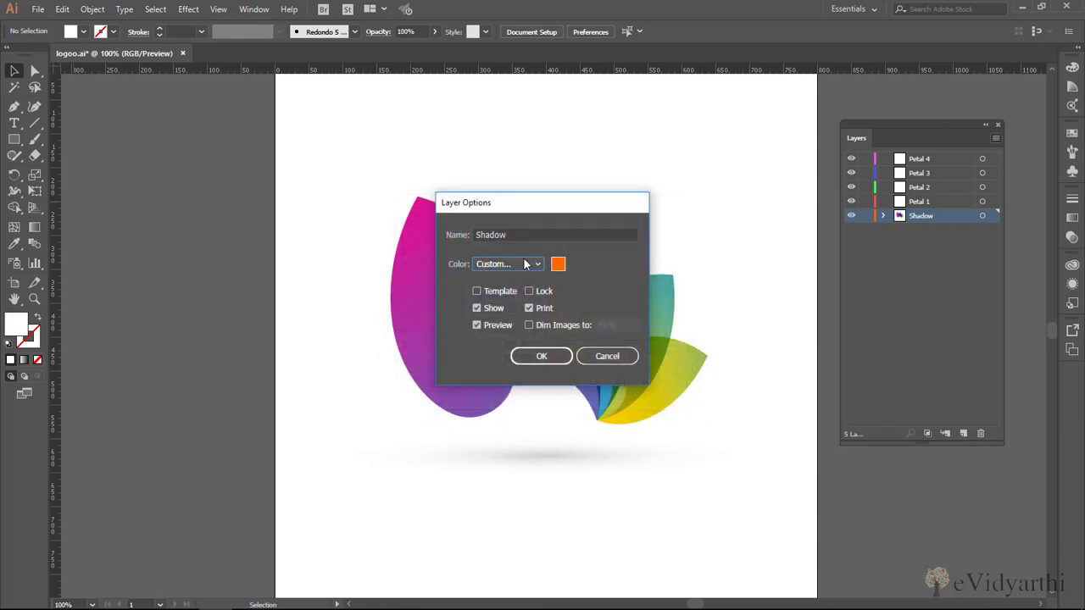
pyautogui.click(535, 266)
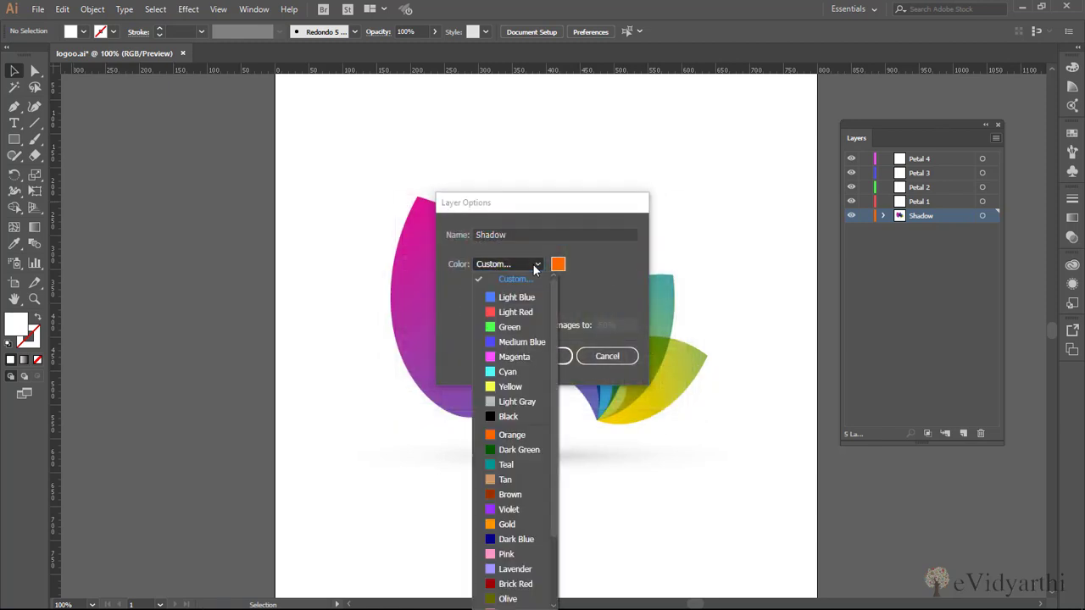
pyautogui.scroll(-2, 516, 471)
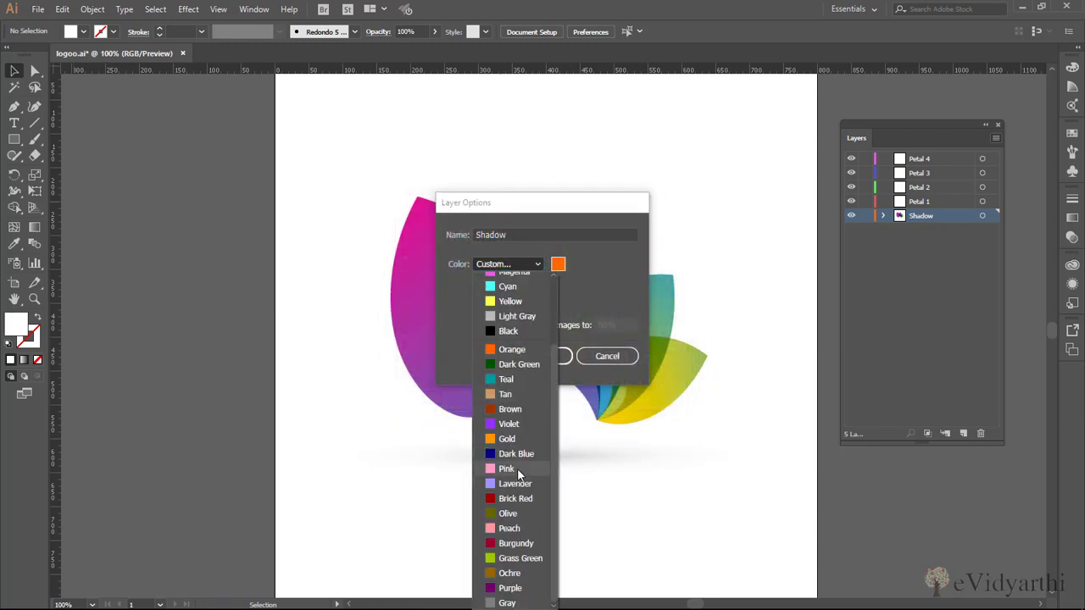
pyautogui.scroll(2, 517, 440)
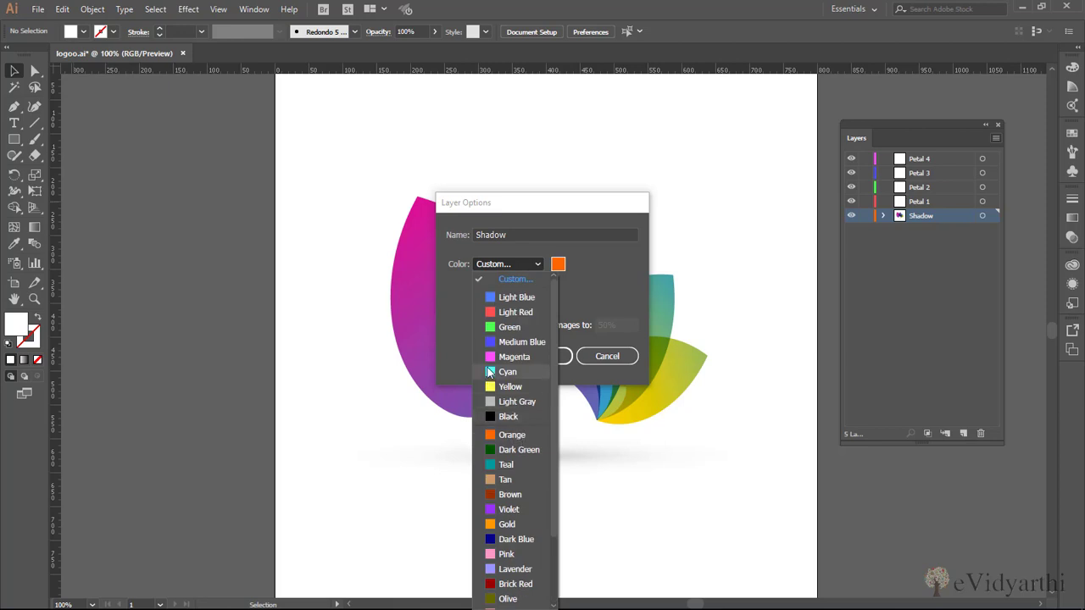
pyautogui.scroll(-2, 508, 475)
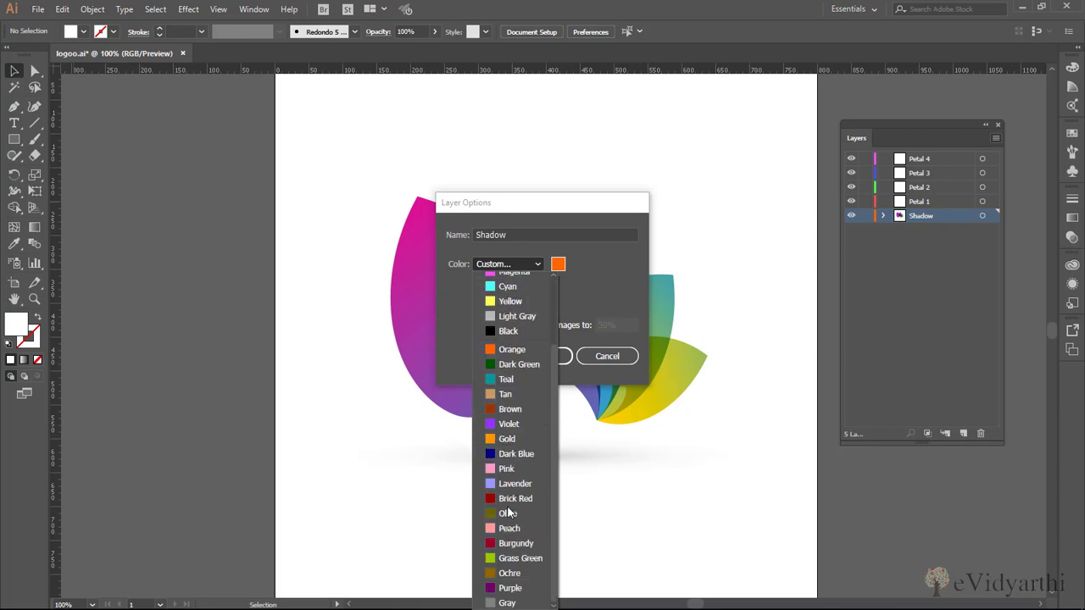
pyautogui.click(520, 455)
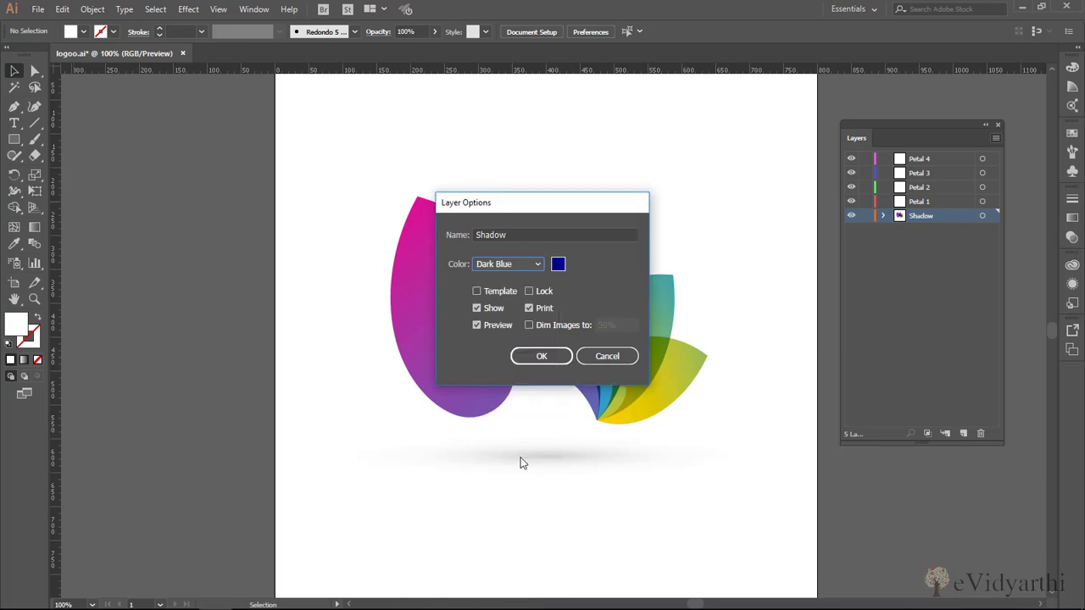
# Apply Dark Blue as the Shadow layer's colour by confirming Layer Options
pyautogui.click(542, 357)
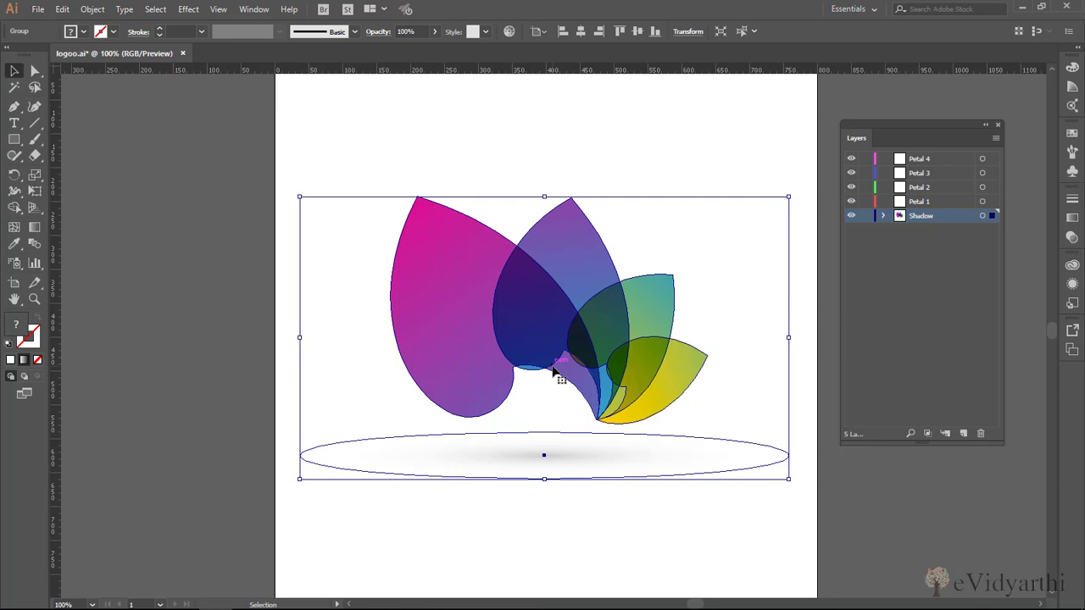
# Reopen the Shadow layer's options, set its colour to Brown, and confirm
pyautogui.click(994, 138)
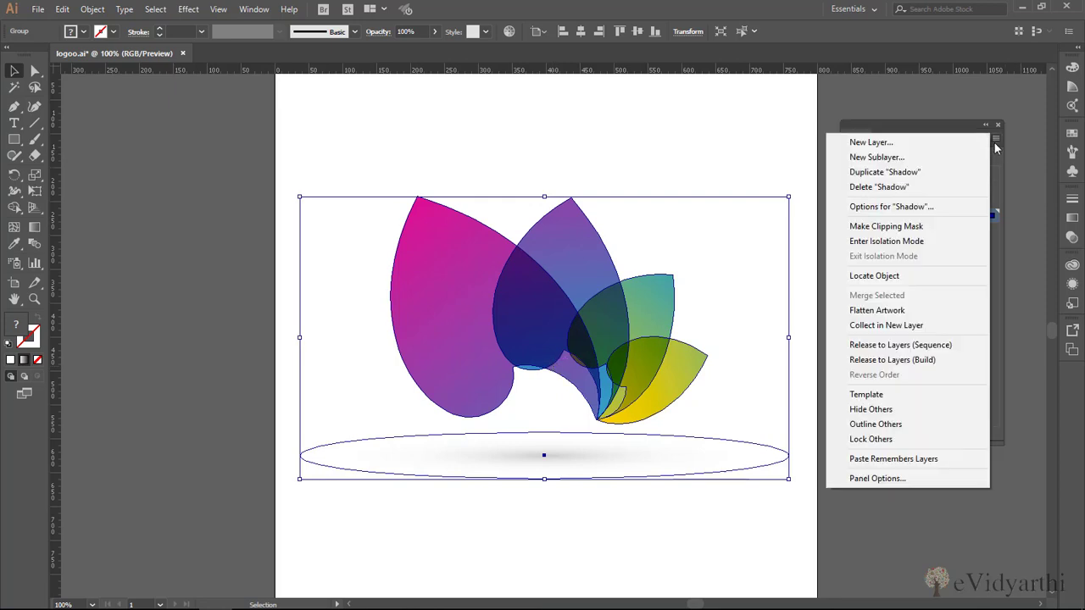
pyautogui.click(971, 213)
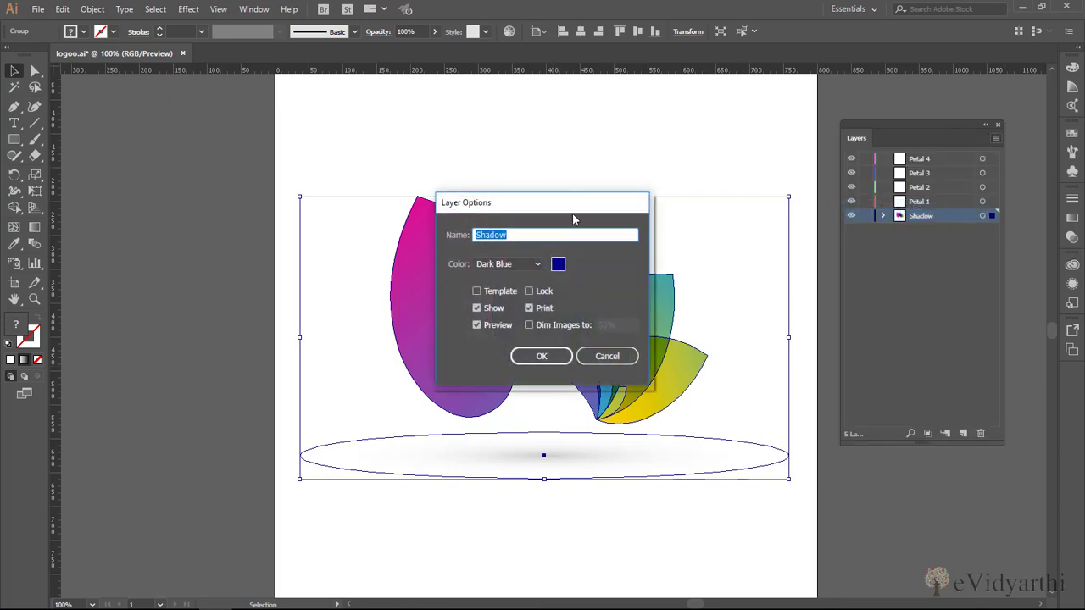
pyautogui.moveTo(569, 207); pyautogui.dragTo(212, 223)
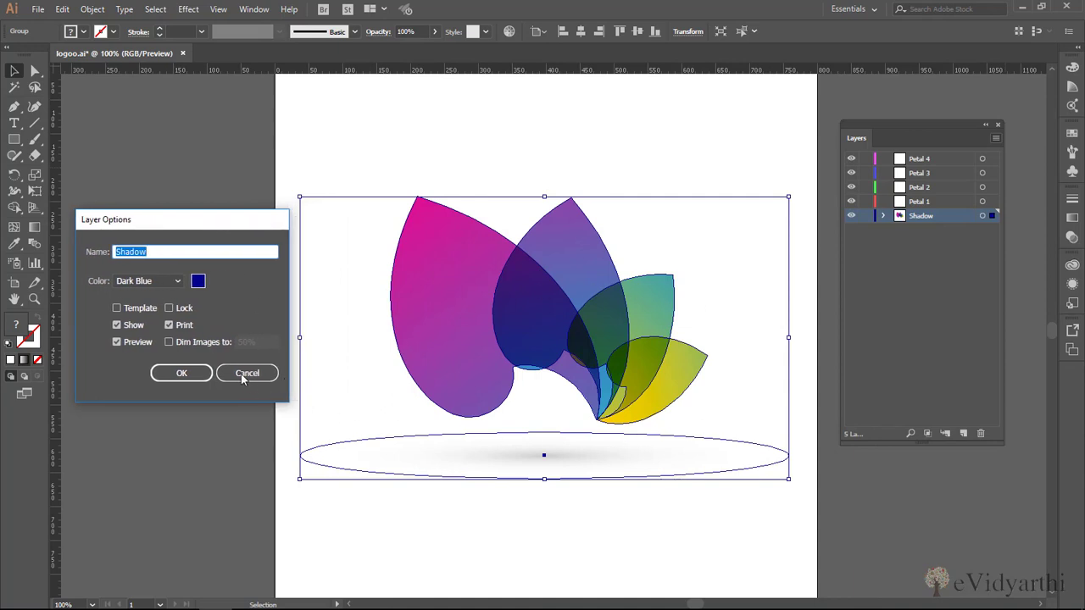
pyautogui.click(174, 287)
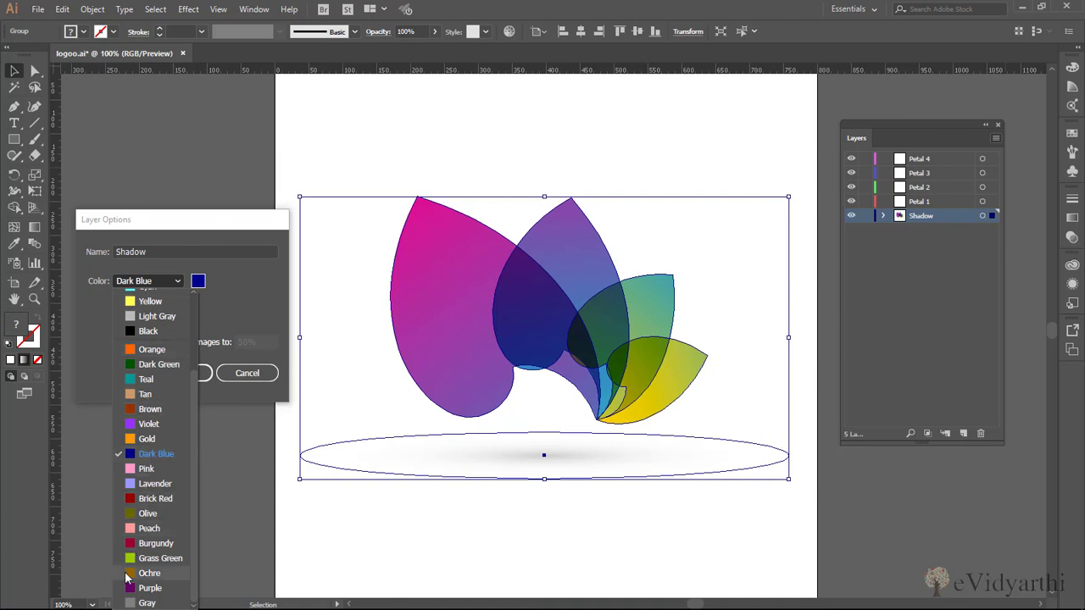
pyautogui.scroll(2, 145, 555)
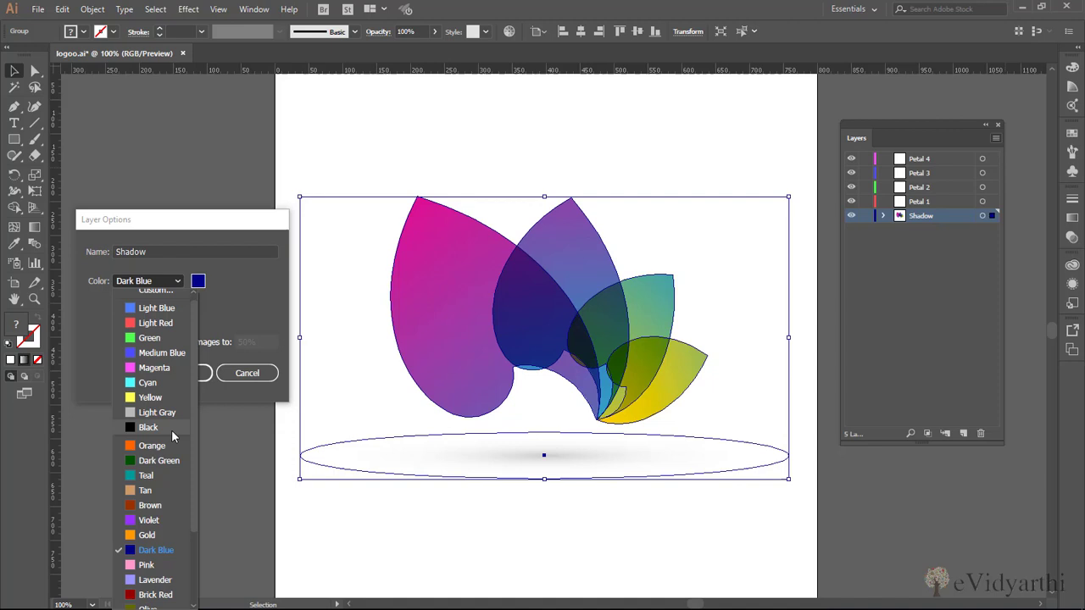
pyautogui.click(151, 505)
pyautogui.click(181, 373)
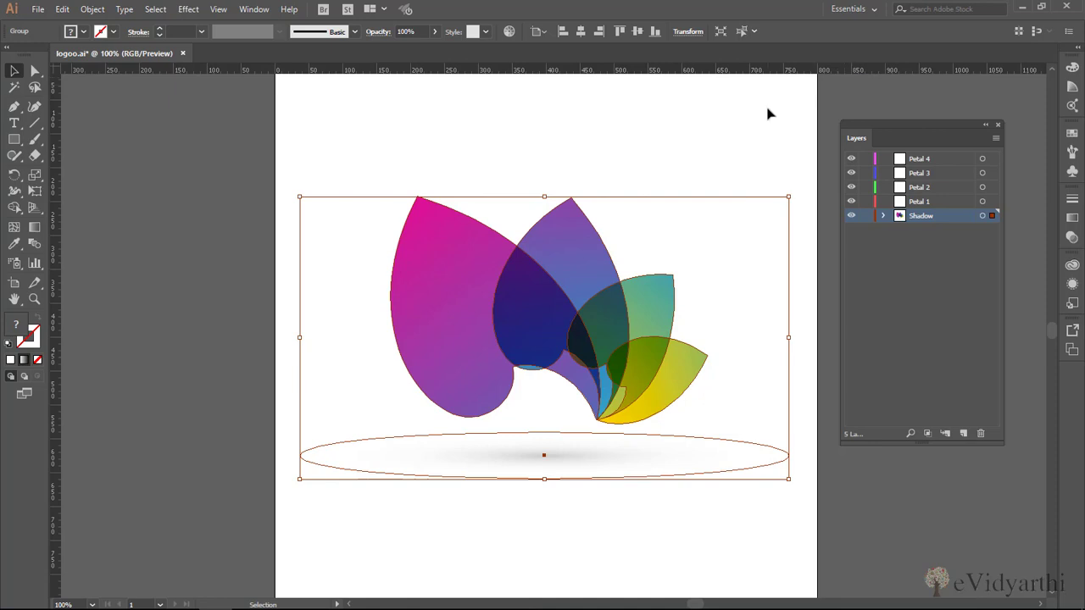
# Reopen the Shadow layer's options and switch Template on, then back off
pyautogui.click(1000, 134)
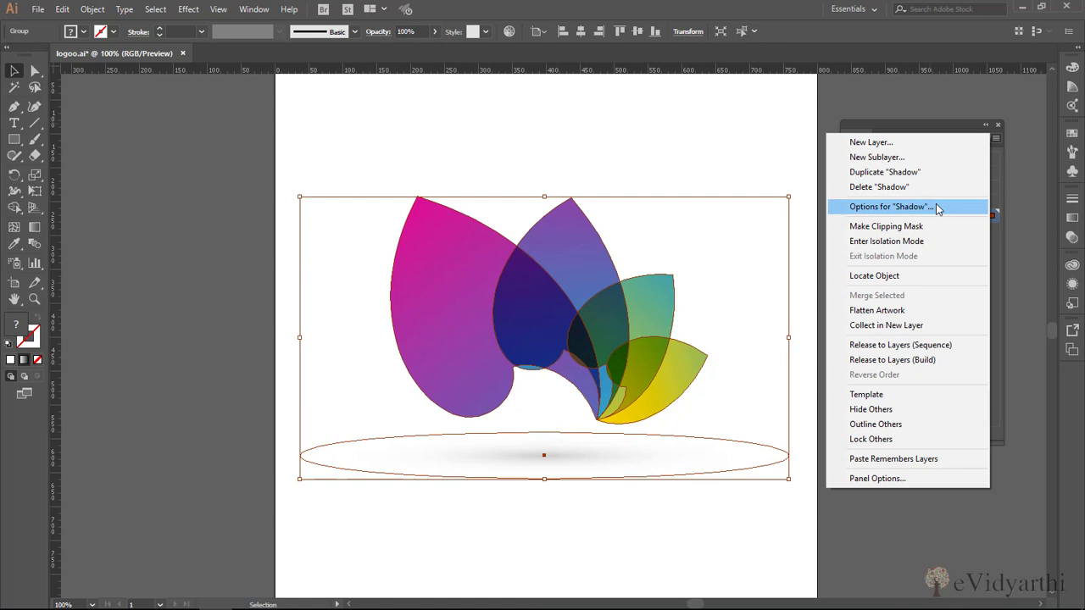
pyautogui.click(888, 206)
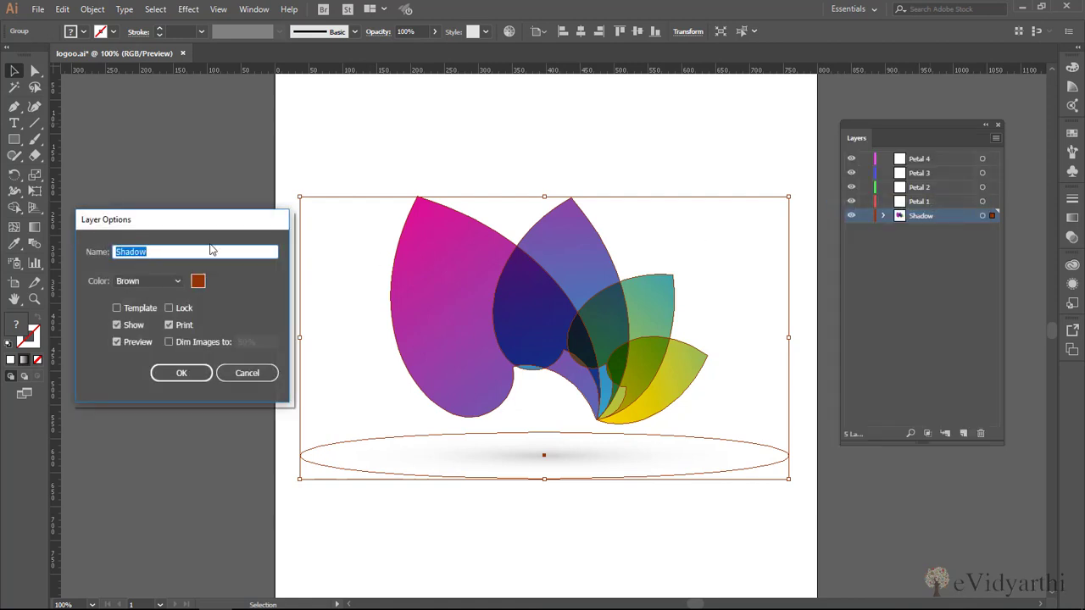
pyautogui.moveTo(146, 218); pyautogui.dragTo(530, 207)
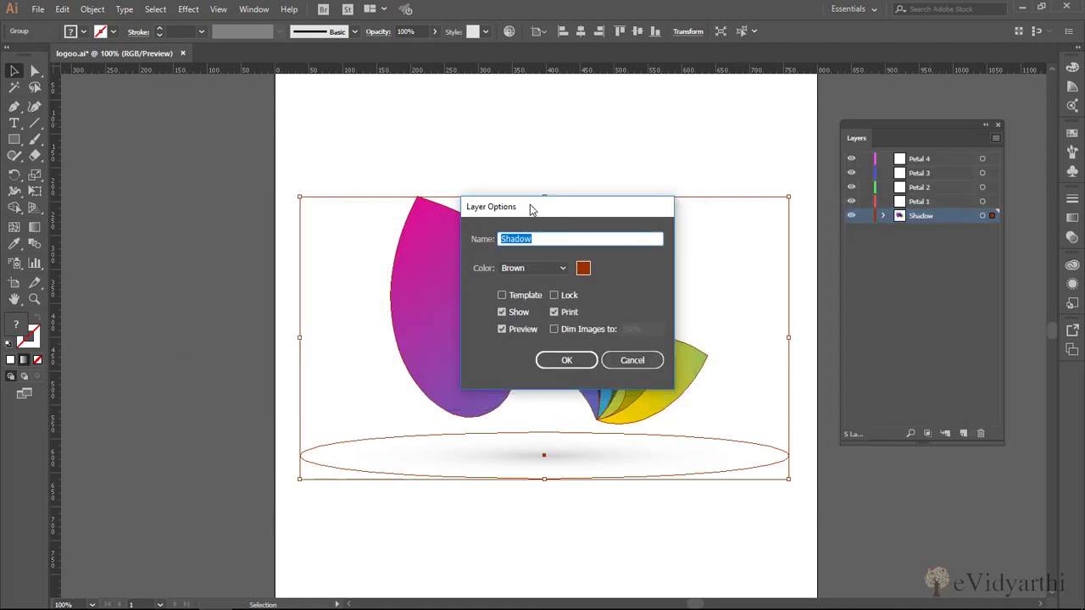
pyautogui.click(518, 297)
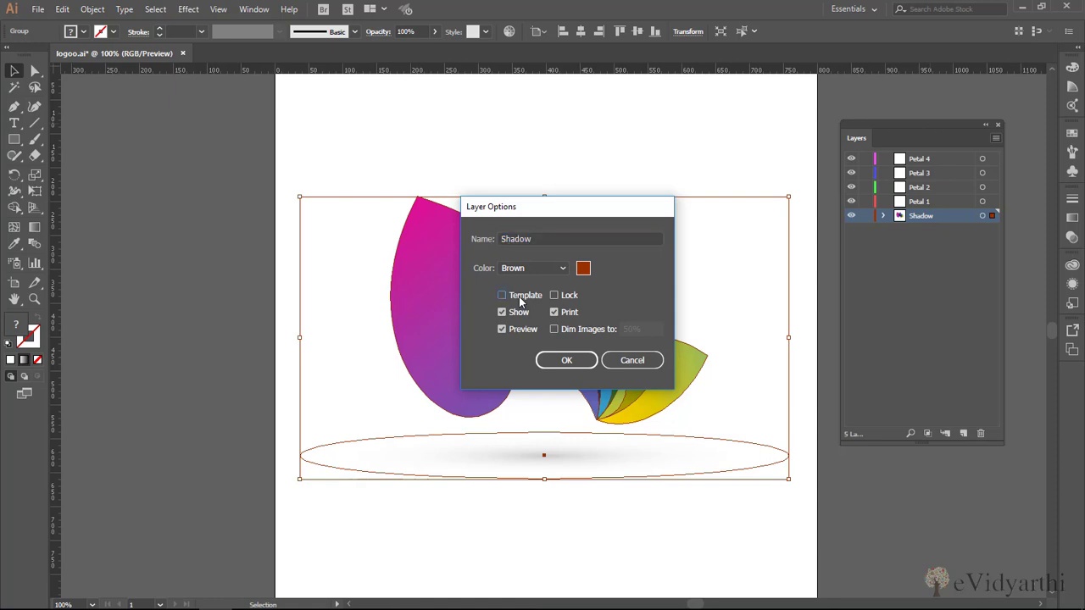
pyautogui.click(503, 296)
pyautogui.click(503, 299)
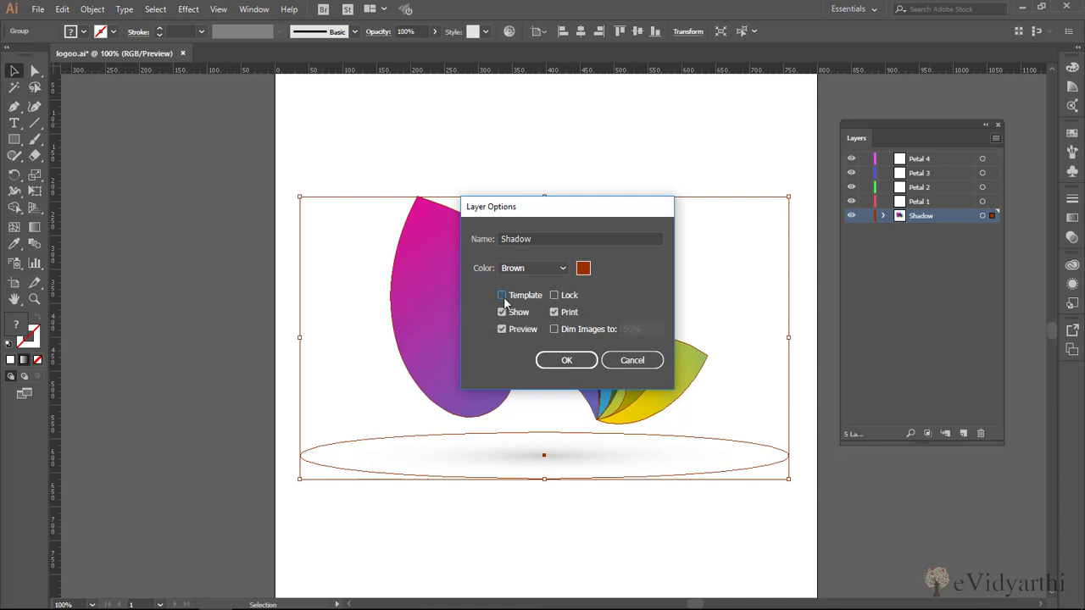